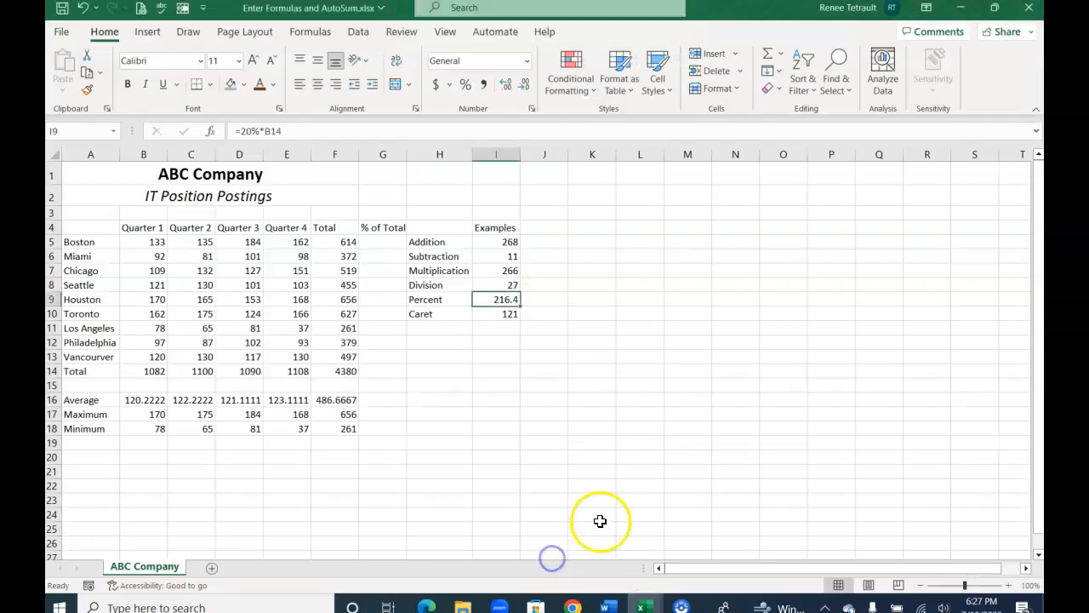
- Review the example operator formulas in the Examples column, from Addition down to Division
left_click(368, 228)
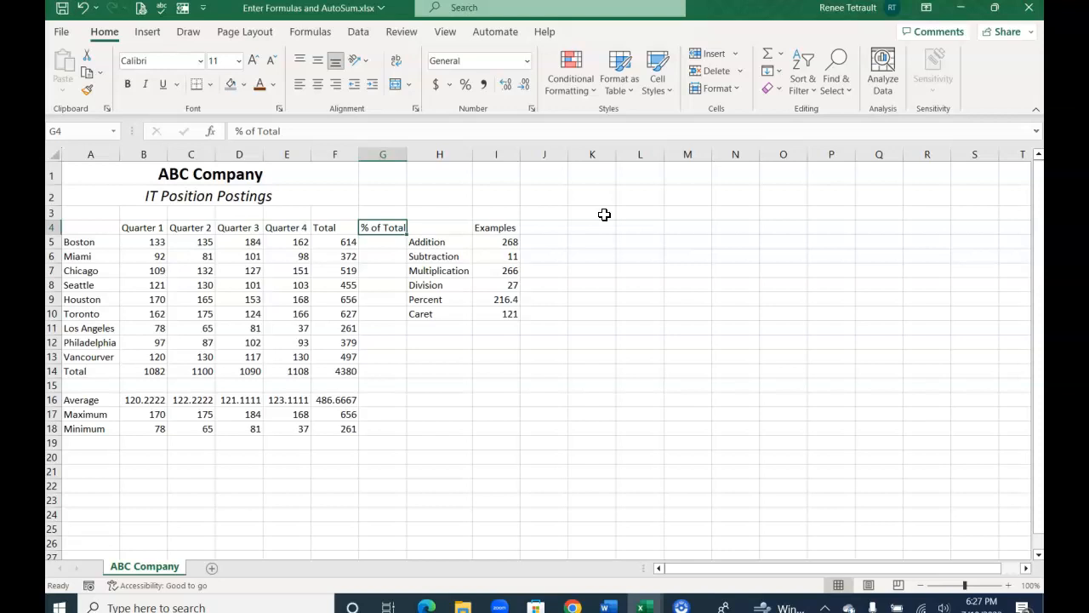
key("Right")
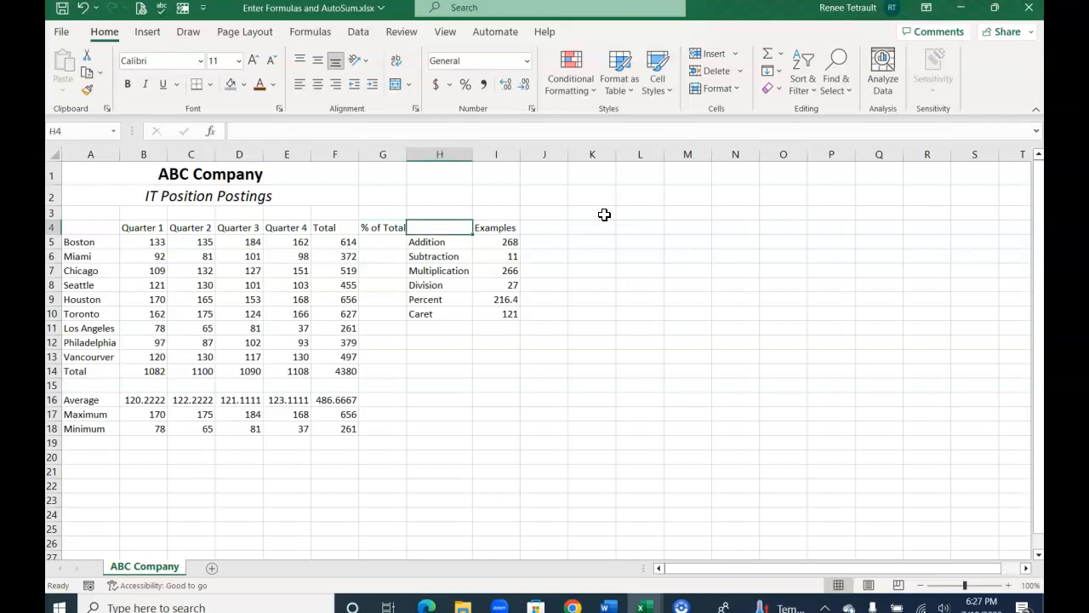
key("Right")
key("Down")
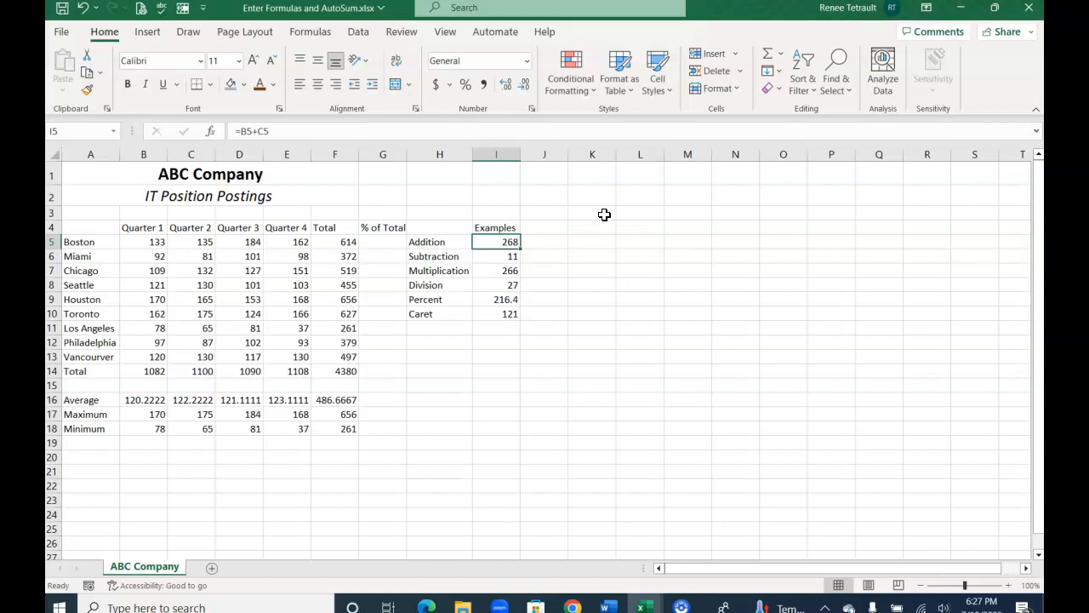
key("Down")
key("Down")
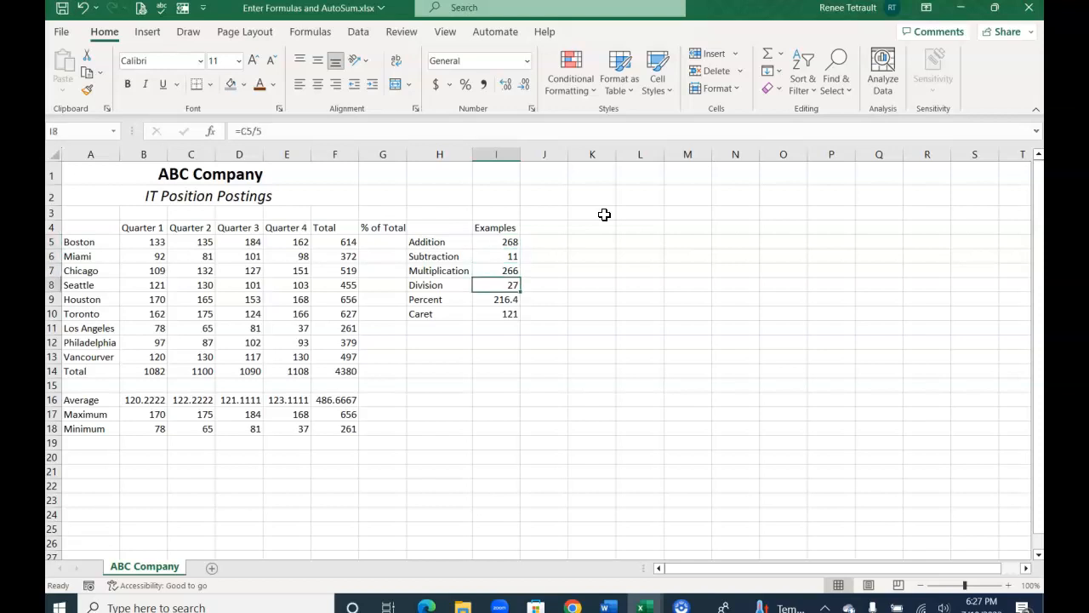
- Move the operator examples in H4:I10 to cell A1 of a new sheet and autofit column A
left_click_drag(439, 227, 500, 314)
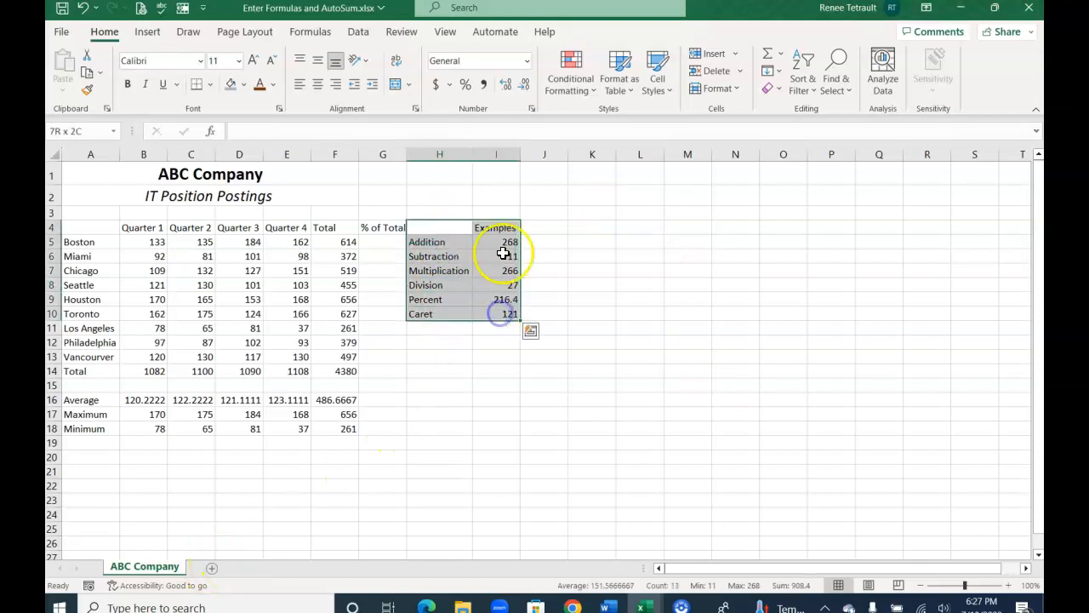
left_click(89, 62)
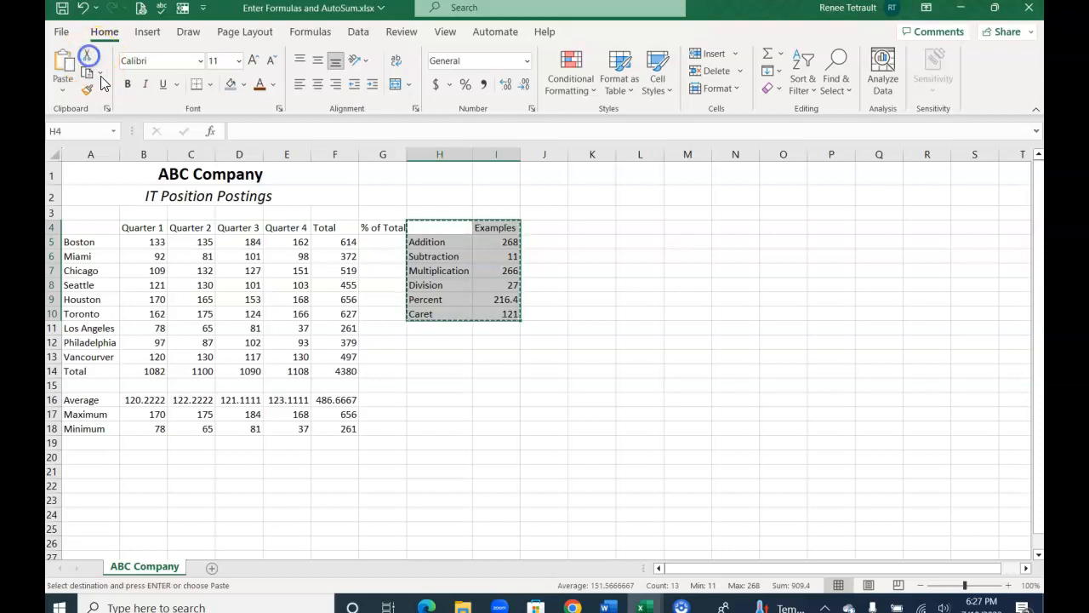
left_click(211, 571)
key("ctrl+v")
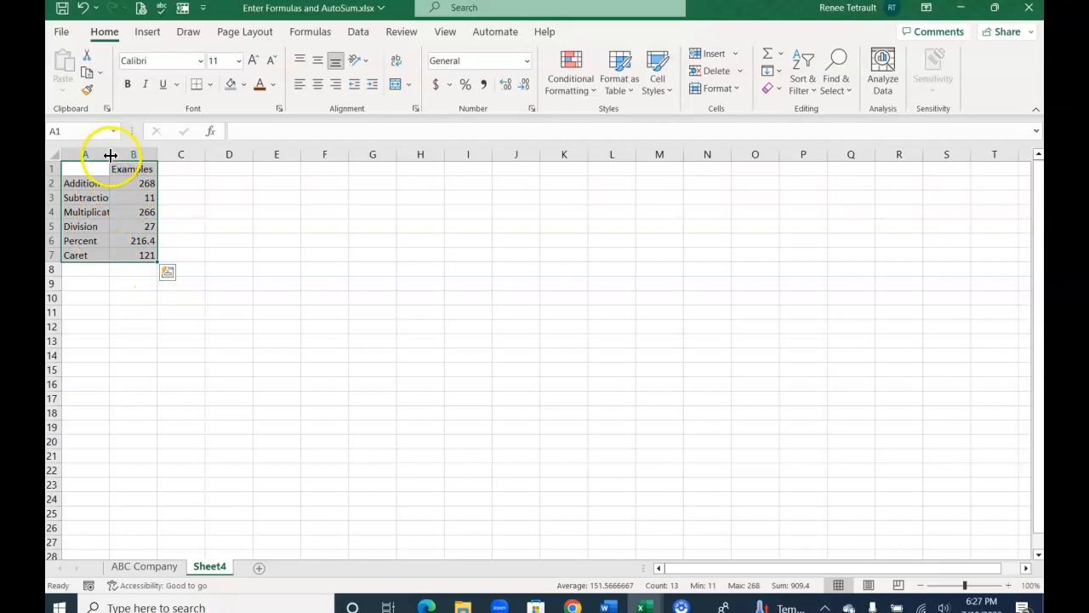
double_click(110, 154)
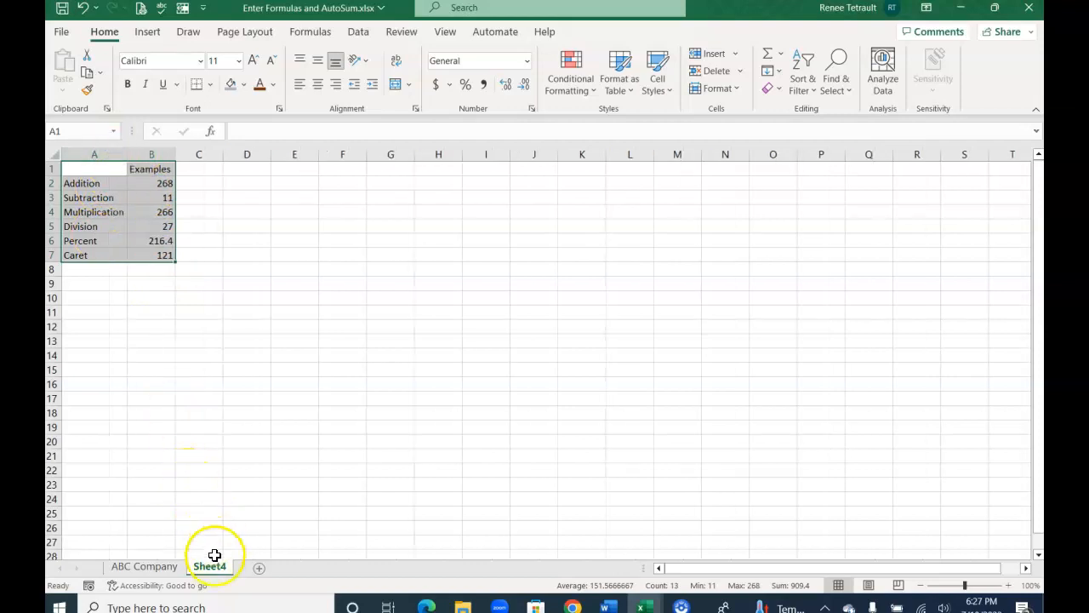
- Rename the new sheet Operator Example and return to the ABC Company sheet with the Accessibility pane closed
right_click(211, 566)
left_click(261, 374)
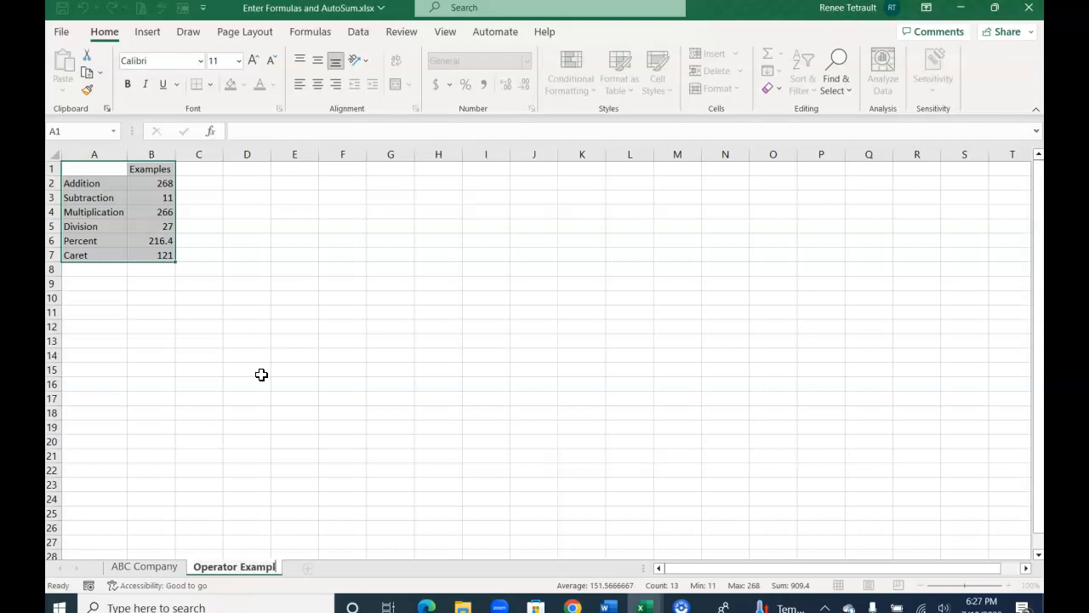
left_click(166, 584)
left_click(155, 568)
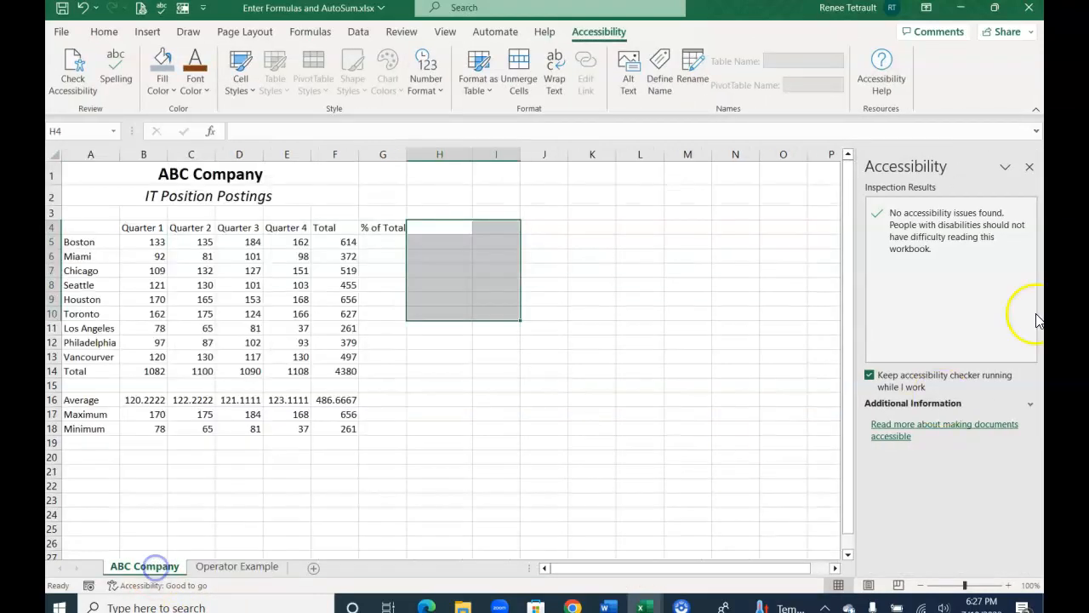
left_click(1029, 169)
left_click(593, 313)
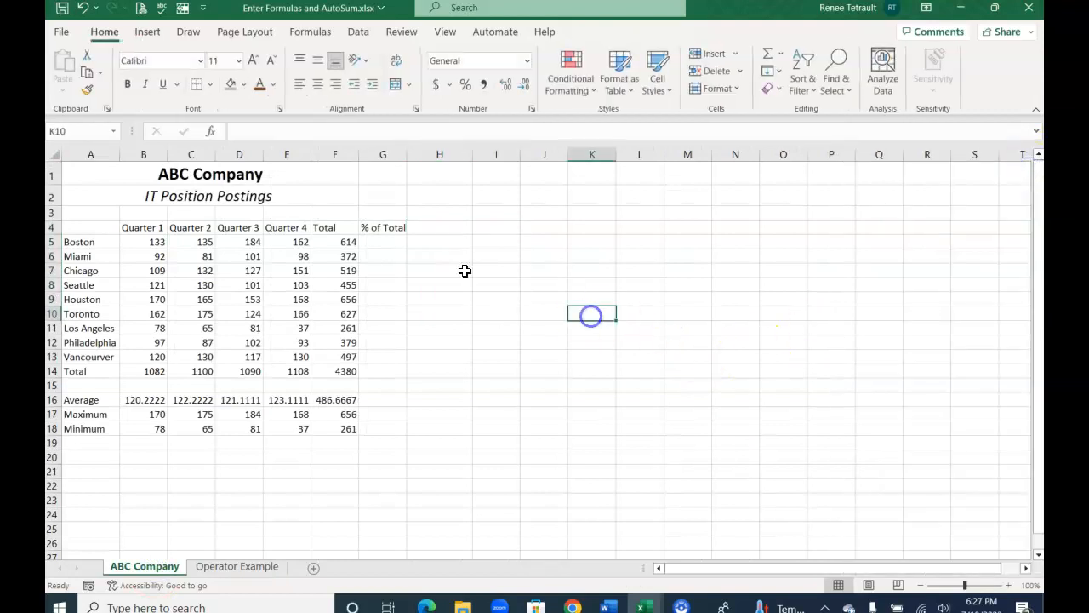
- Enter the formula =F5/F14 in cell G5 for Boston's % of Total
left_click(393, 247)
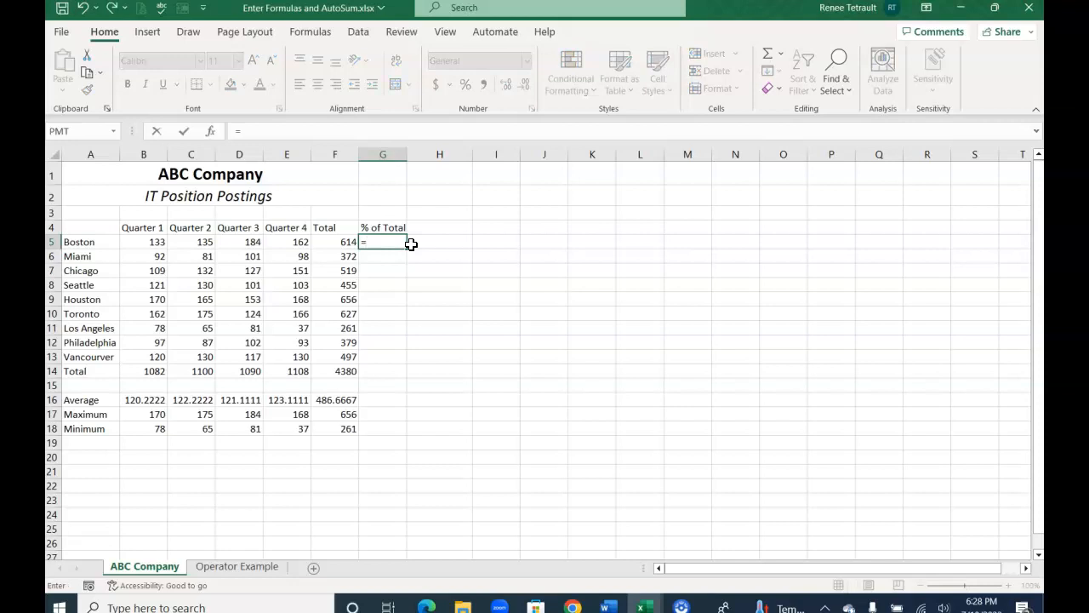
key("Left")
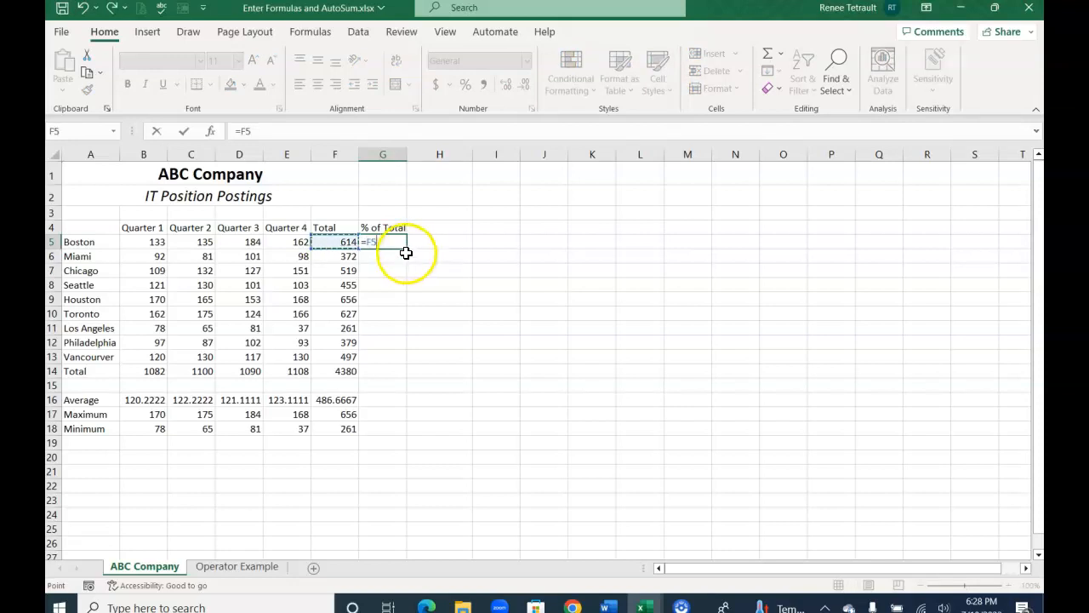
type("/")
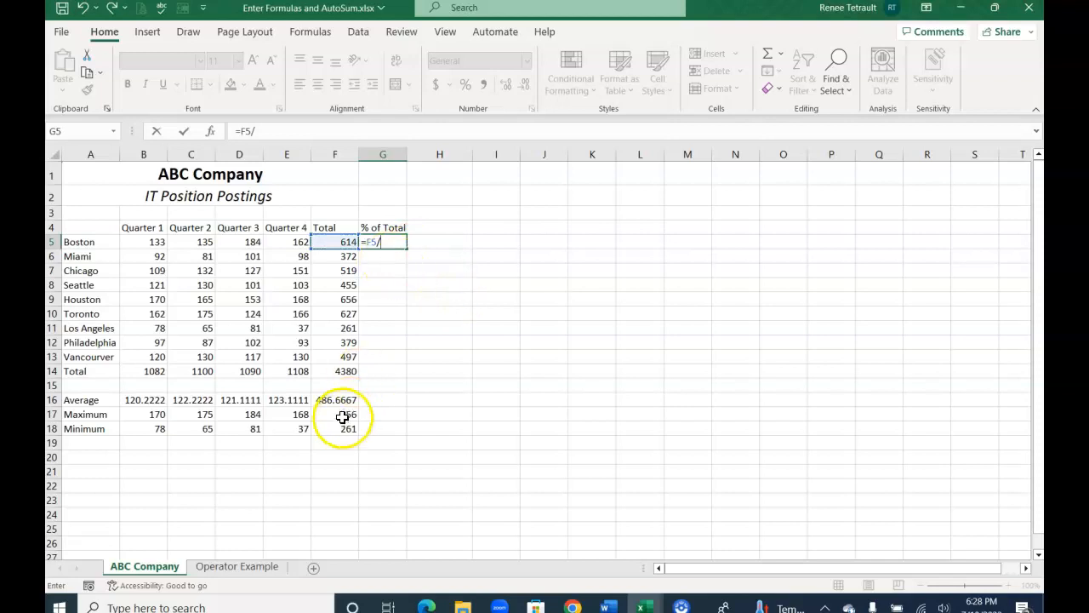
left_click(345, 372)
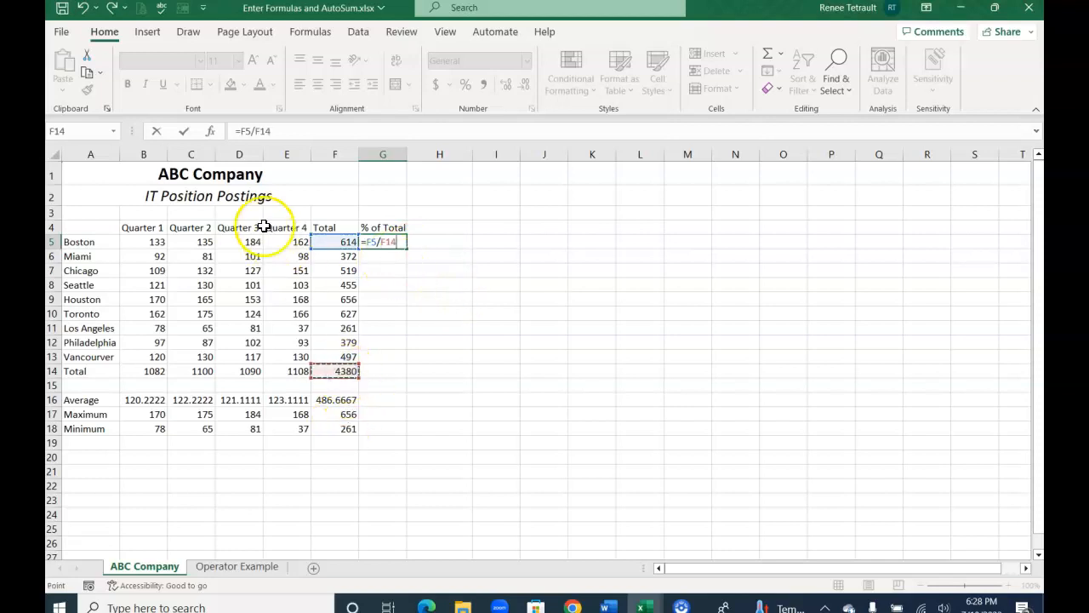
left_click(184, 131)
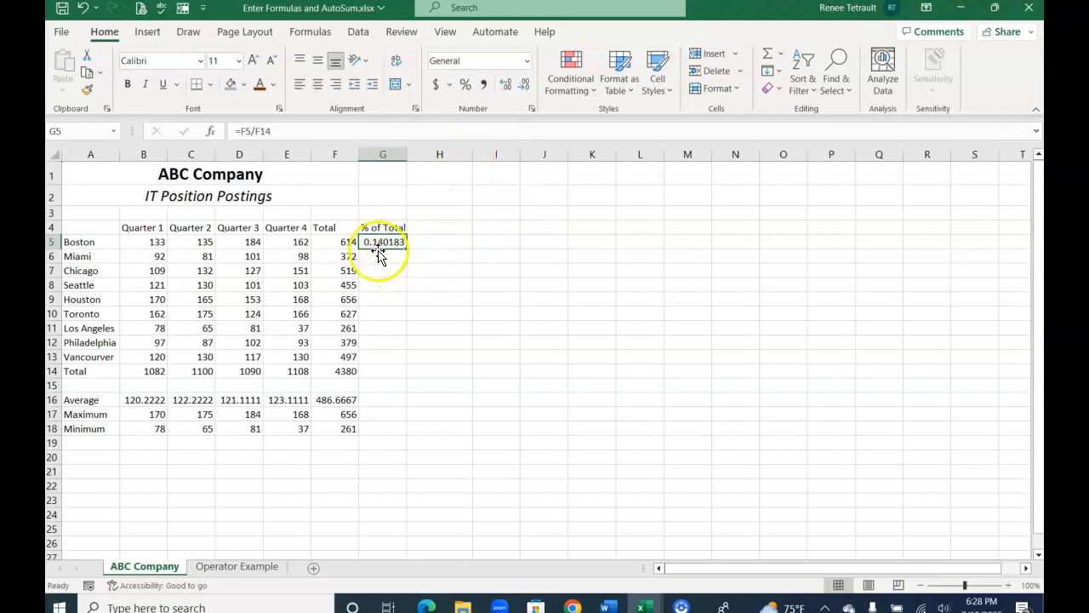
- Format G5 as a percentage with two decimal places and fill its formula down to G13
left_click(466, 85)
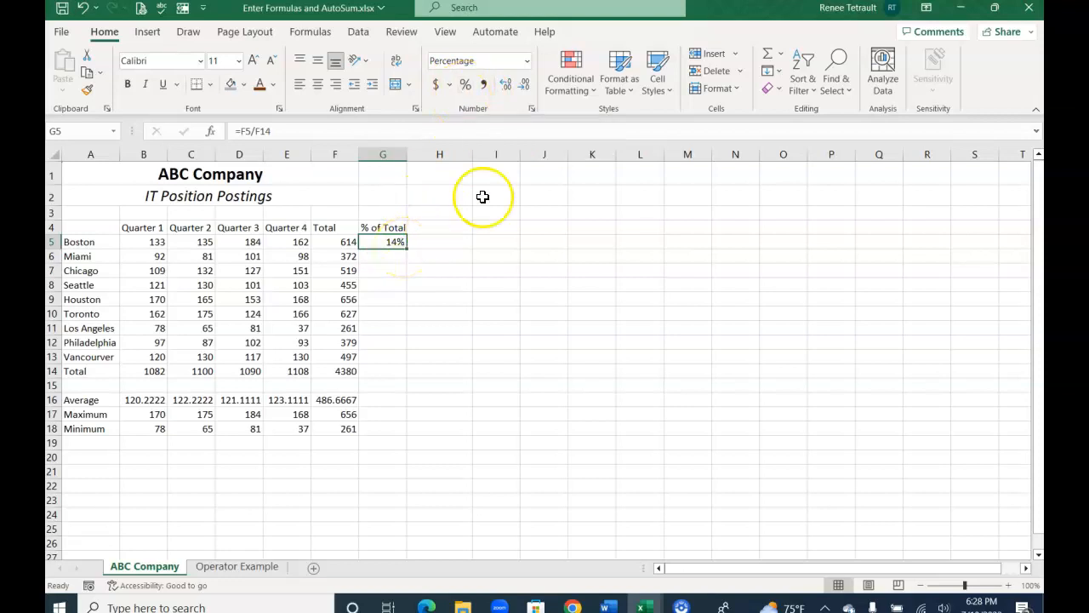
left_click(507, 86)
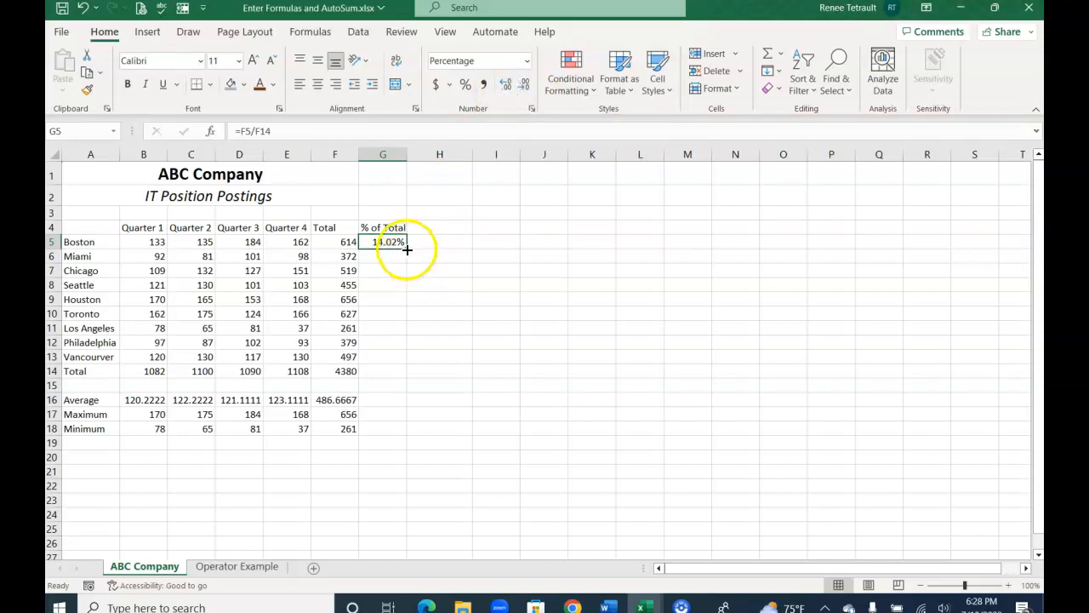
left_click_drag(407, 248, 406, 365)
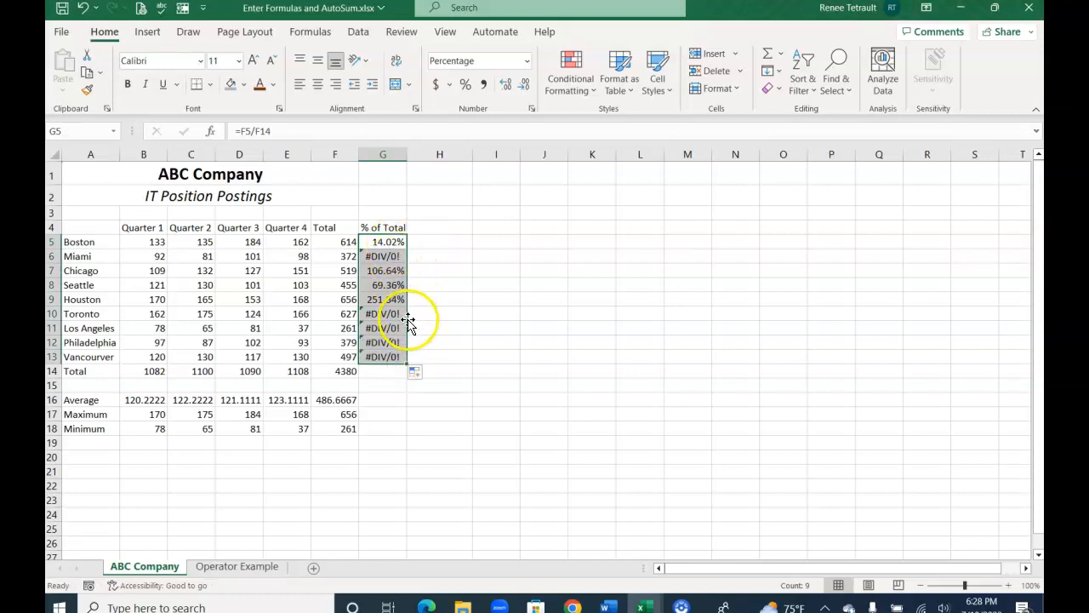
- Display the sheet's formulas to examine the cell references in the % of Total column, and switch back to values
left_click(382, 244)
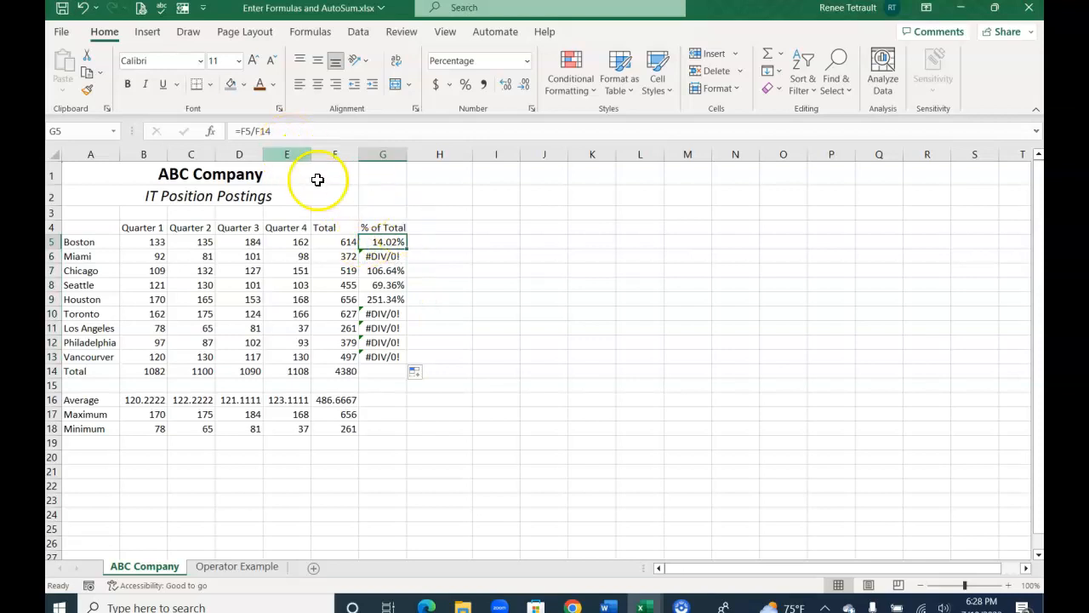
left_click(311, 33)
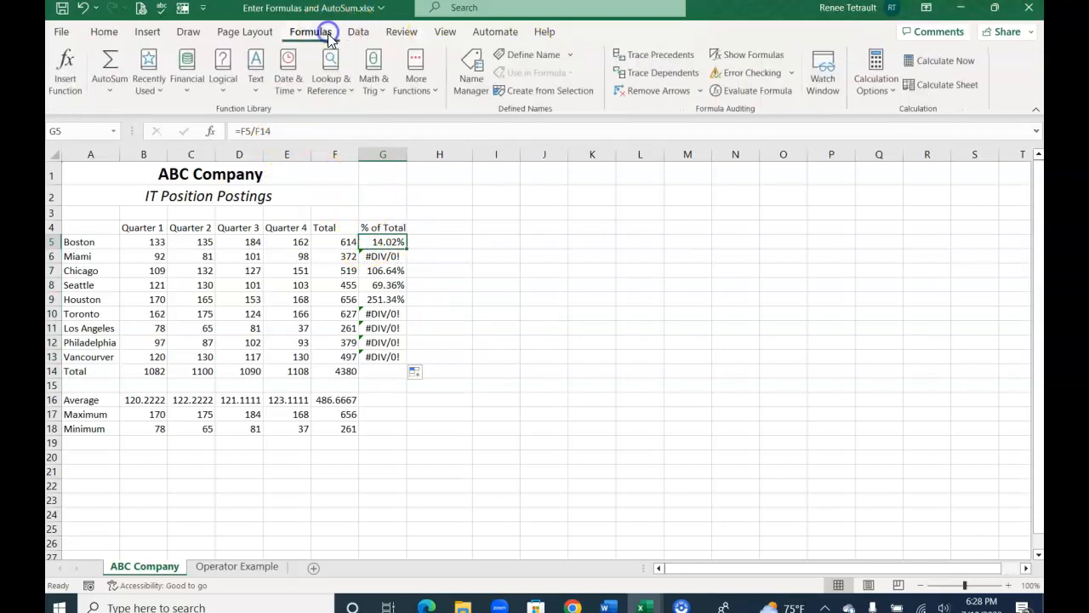
left_click(750, 56)
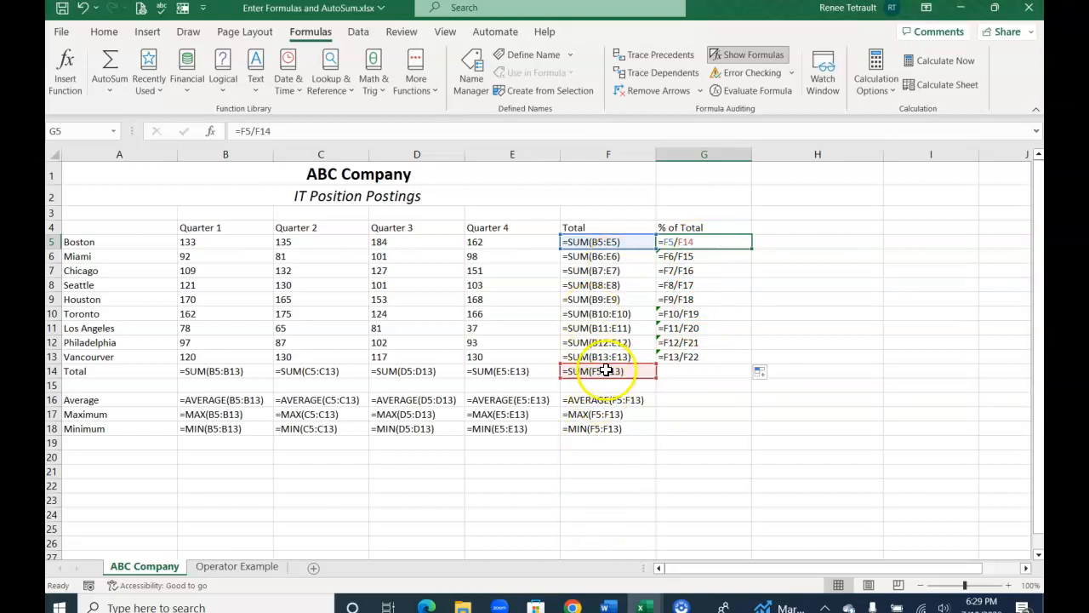
left_click(722, 54)
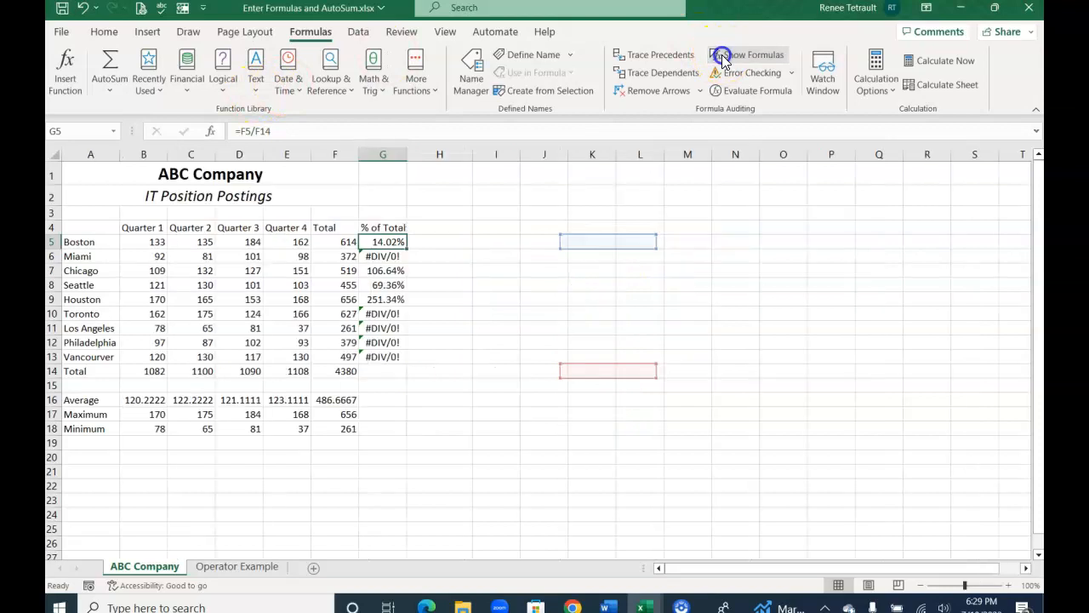
- Make the grand total reference absolute in G5 (=F5/$F$14) and fill the formula down to G13
left_click(280, 130)
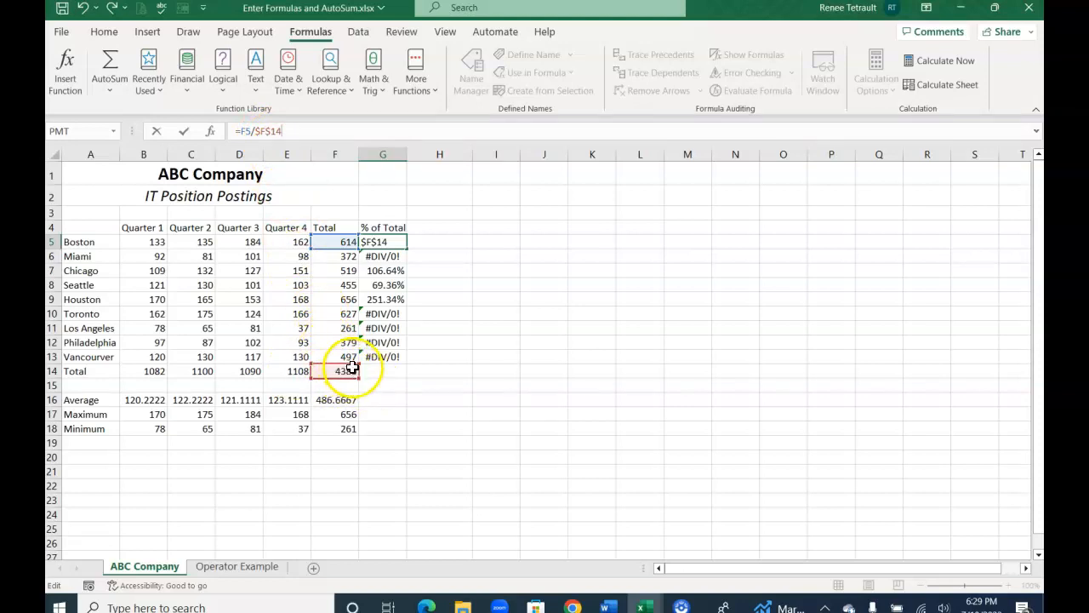
left_click(183, 132)
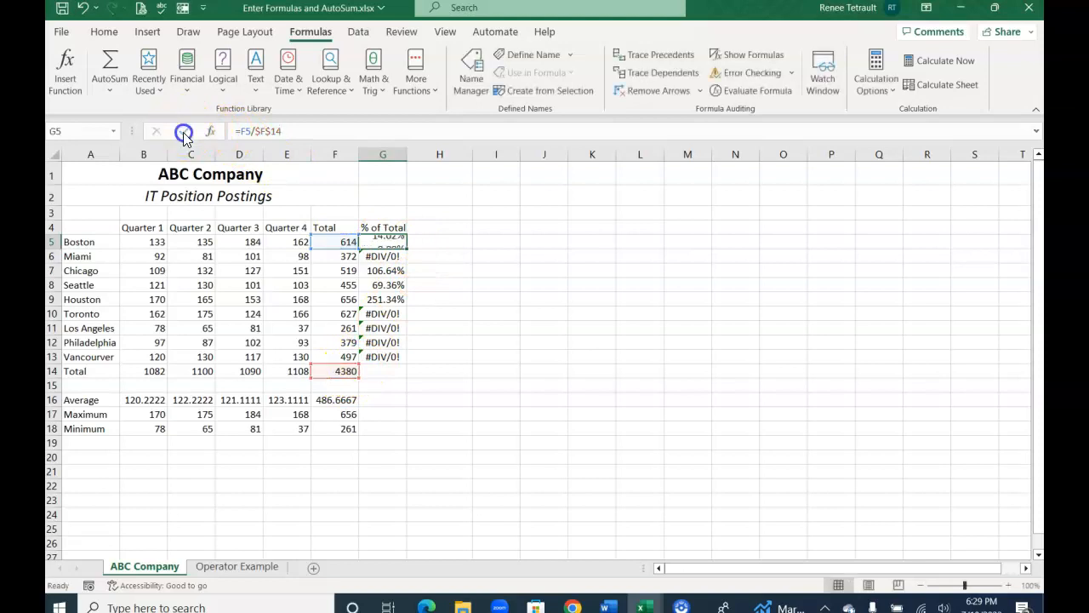
left_click_drag(406, 249, 397, 368)
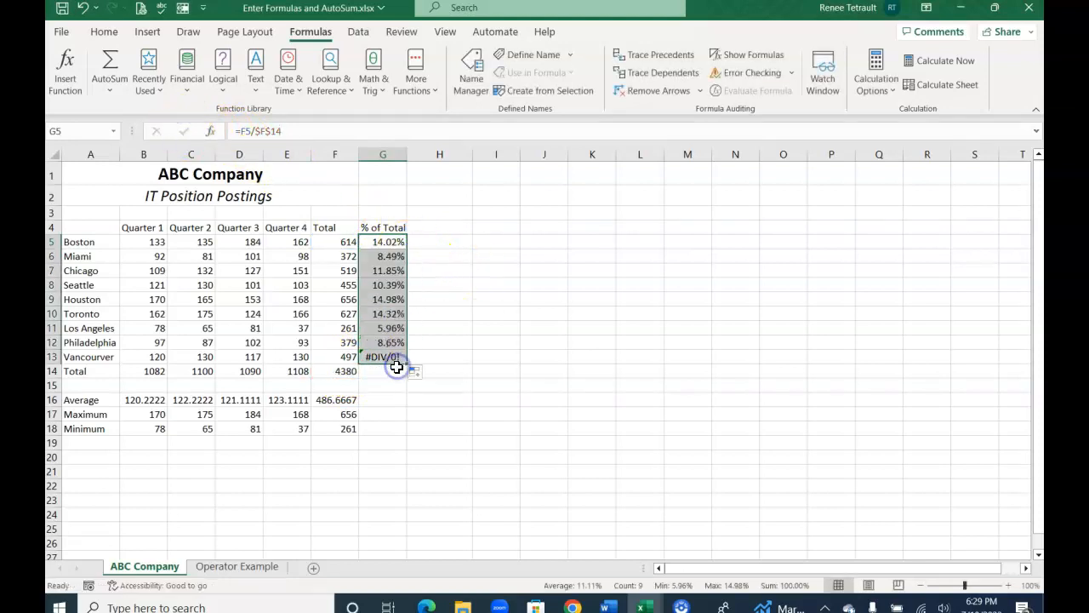
- Total the % of Total column in G14 with AutoSum over G5:G13
left_click(387, 371)
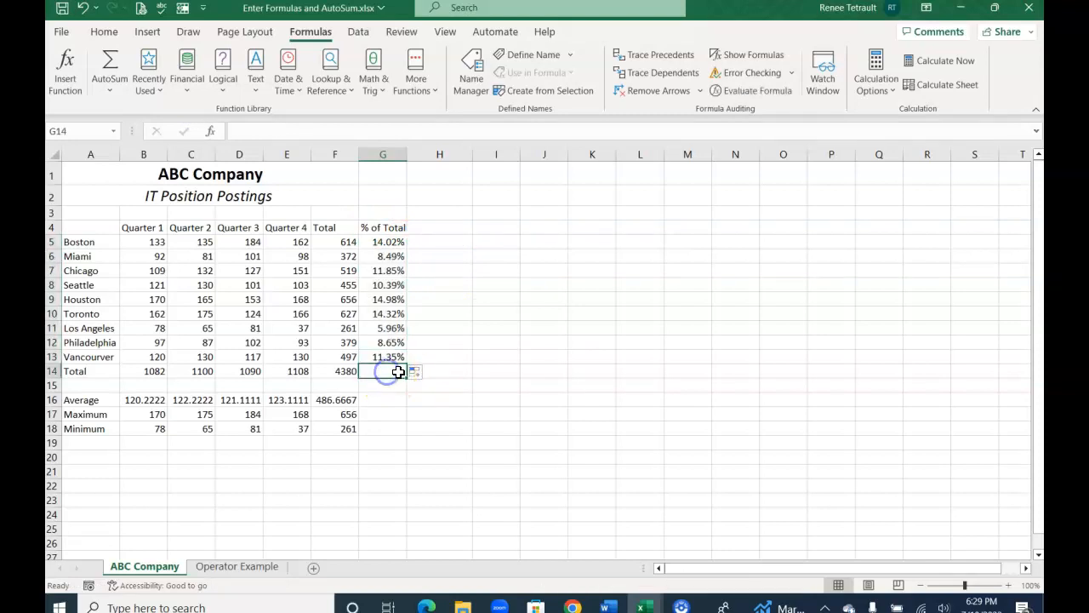
left_click(112, 60)
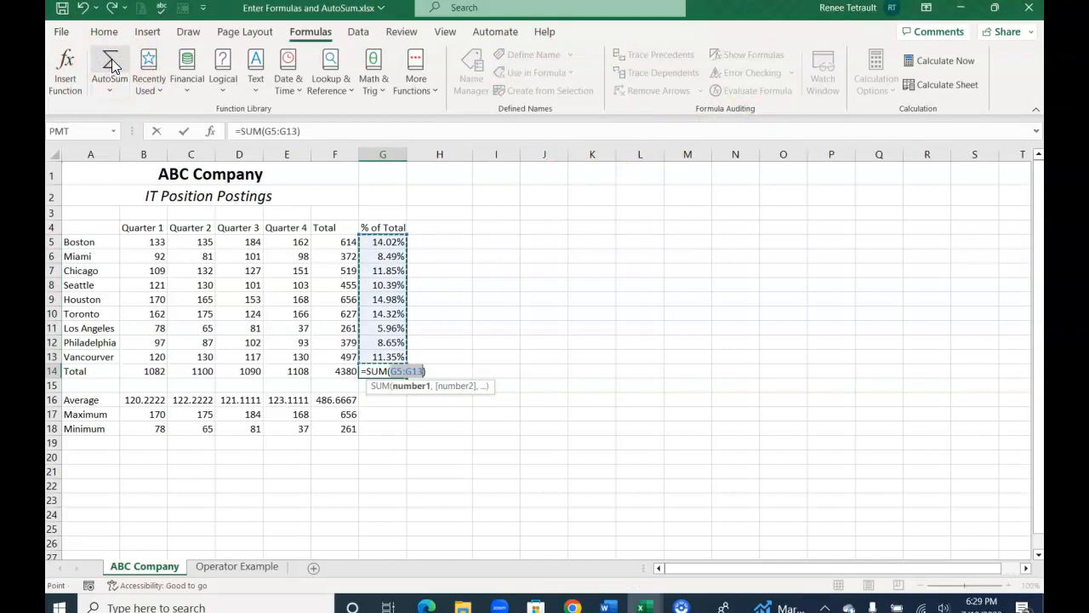
key("Return")
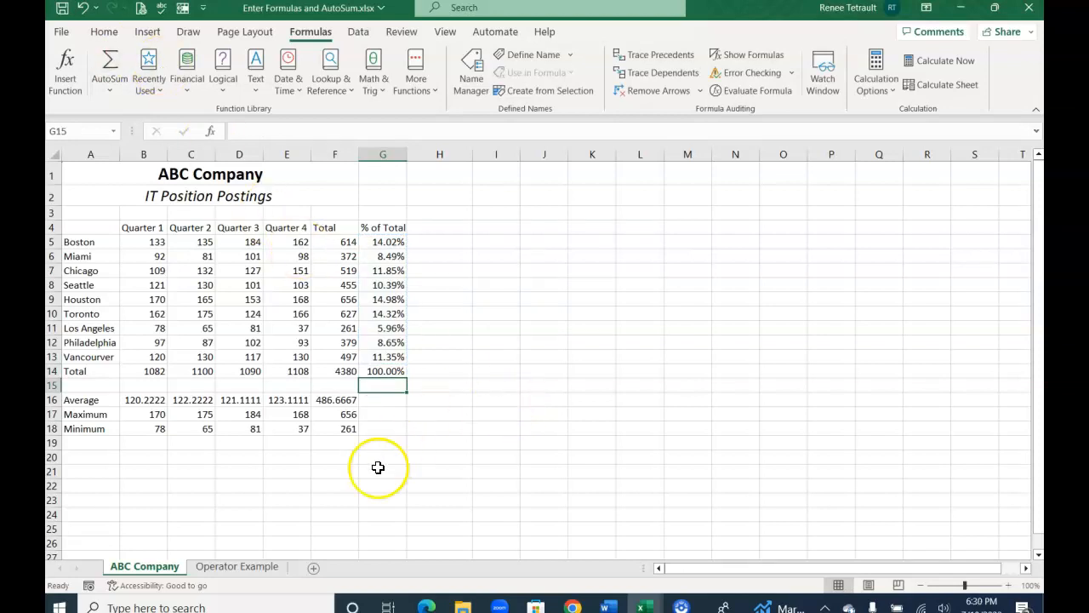
- Check the city totals in column F and the absolute reference in the % of Total formulas
left_click(335, 243)
left_click(336, 328)
left_click(375, 242)
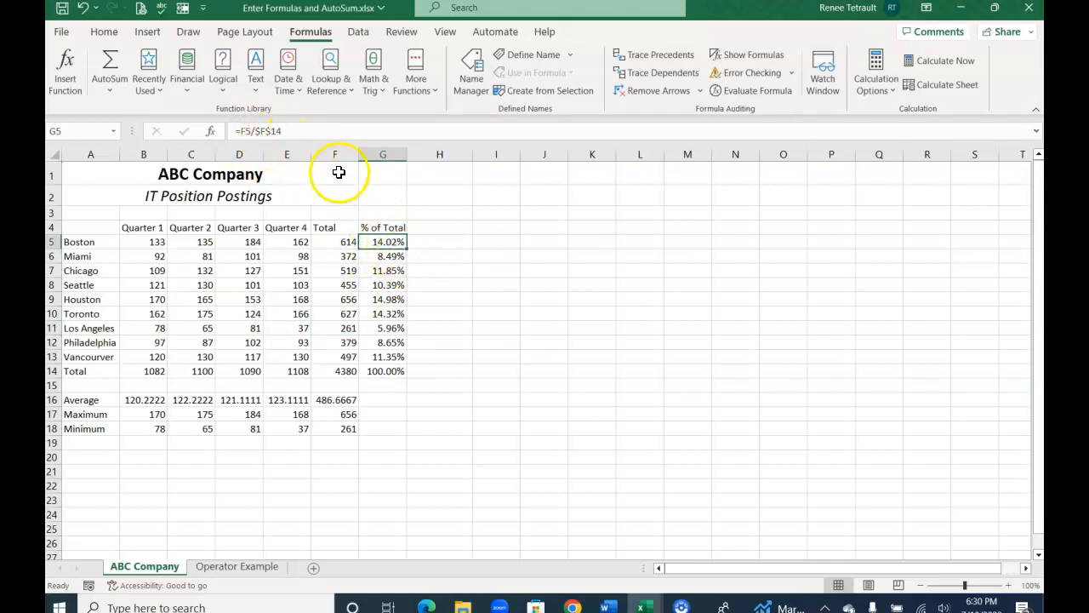
left_click(384, 250)
left_click(382, 268)
left_click_drag(382, 299, 382, 312)
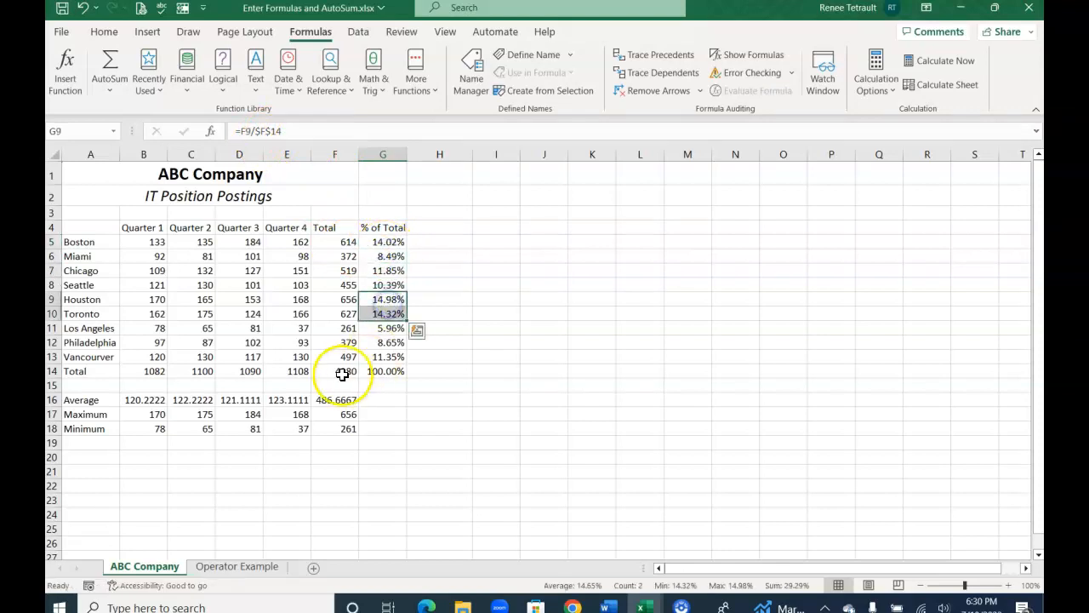
left_click(342, 243)
- Test the recalculation by changing Boston's Quarter 4 value to 500, and undo the change
left_click(283, 242)
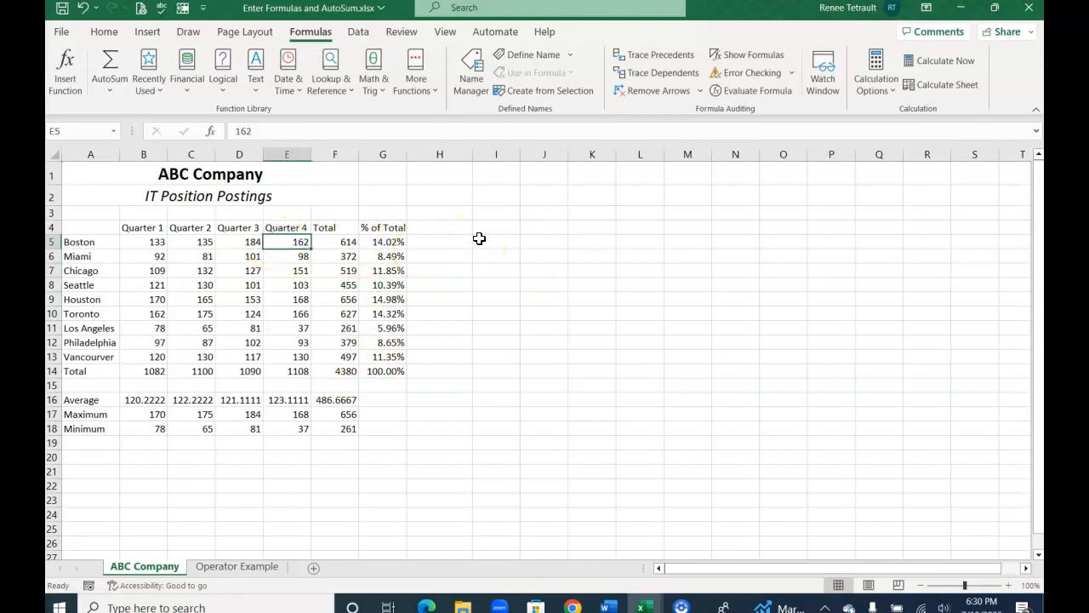
type("500")
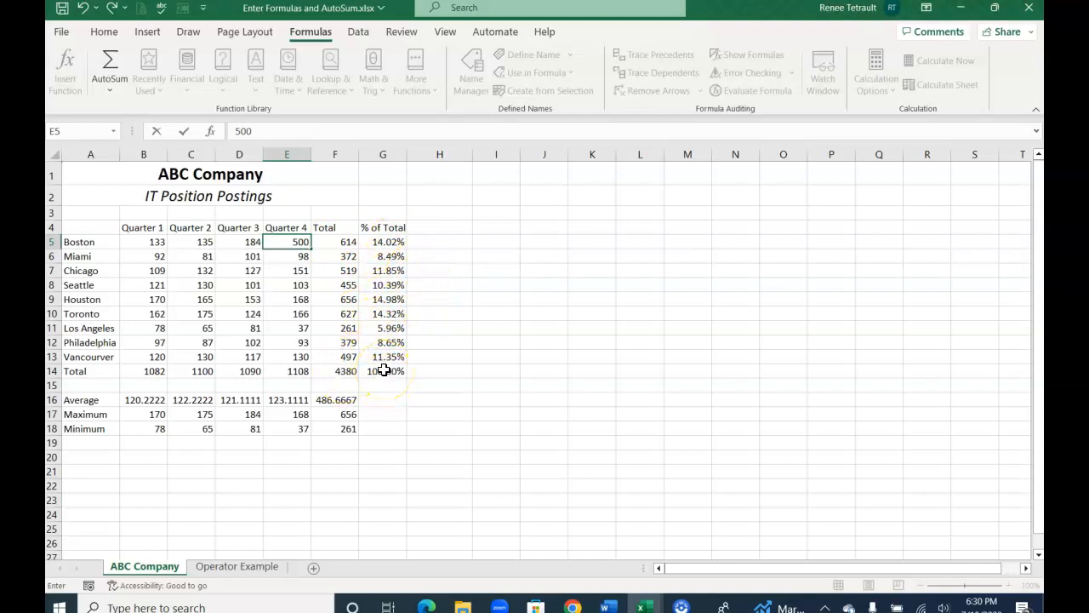
key("Return")
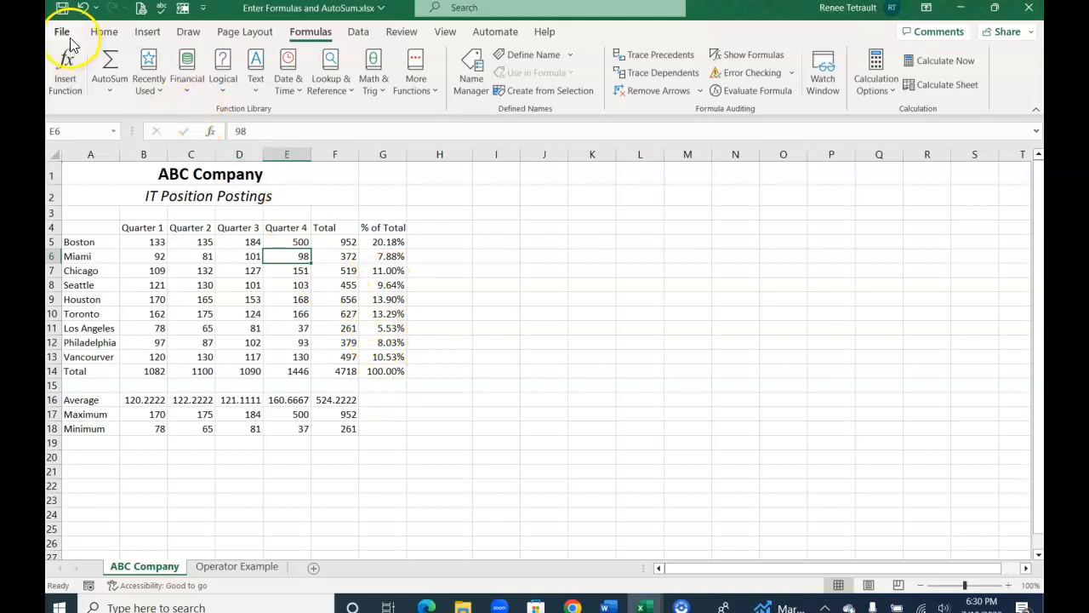
left_click(82, 12)
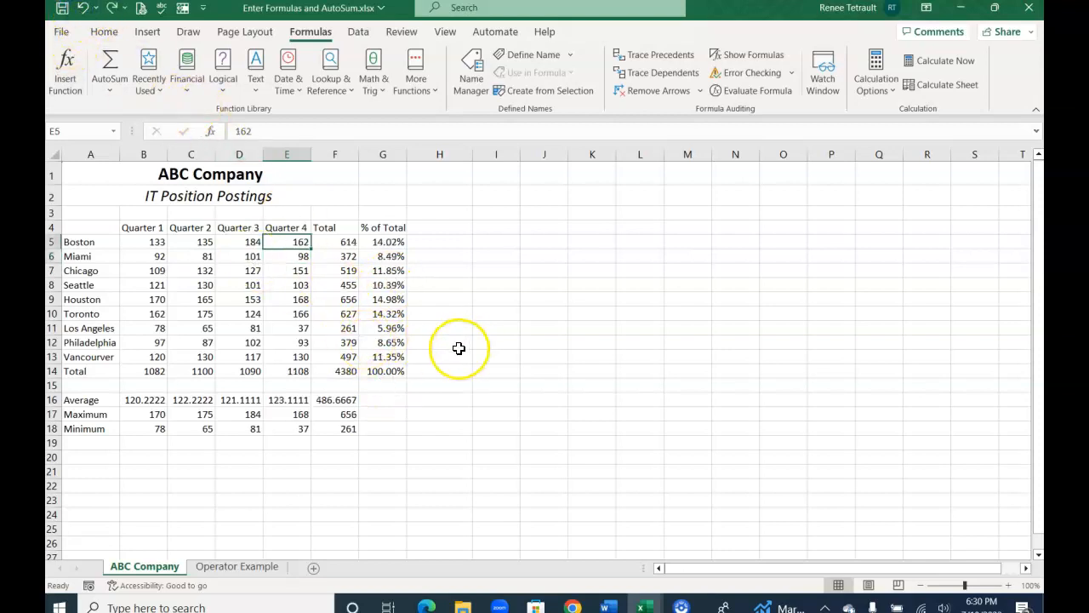